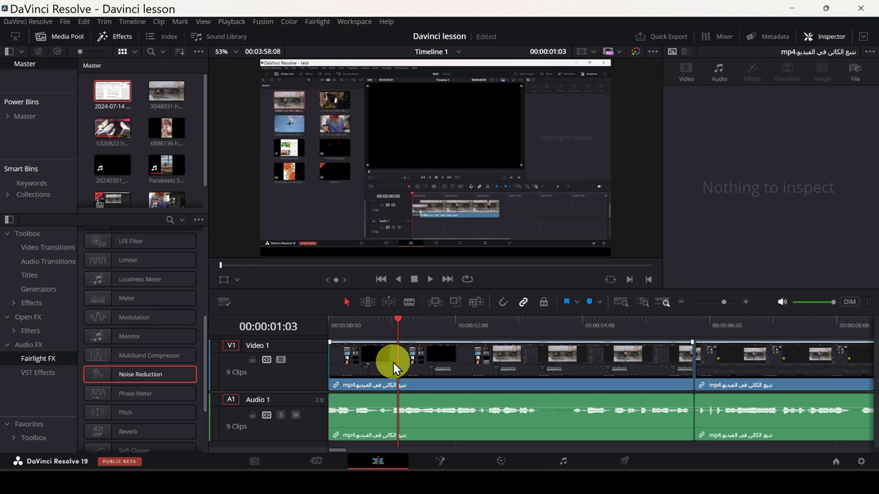
- Try splitting the timeline's first clip at 00:00:01:03 and deleting the piece before the cut
left_click(409, 305)
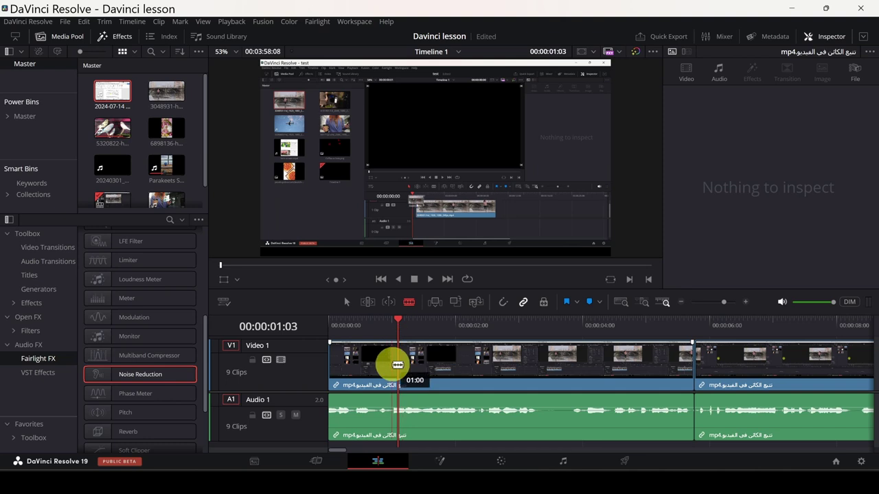
left_click(397, 364)
left_click(347, 303)
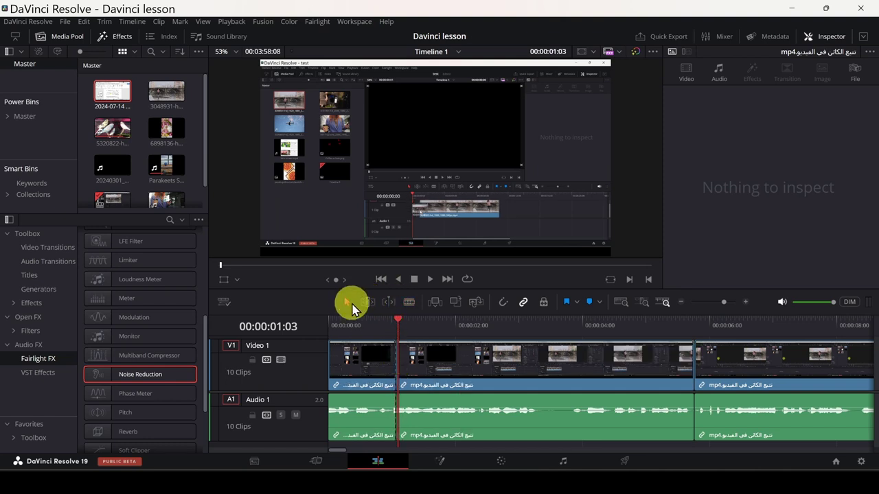
left_click(365, 371)
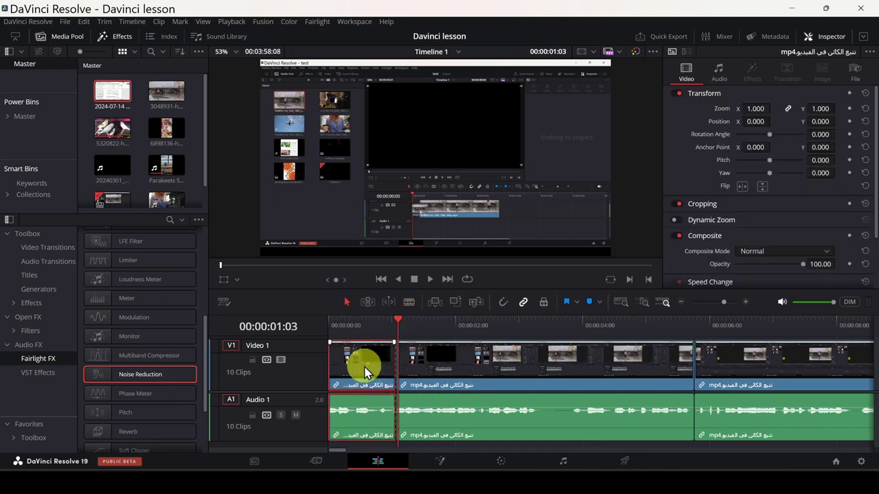
key("Delete")
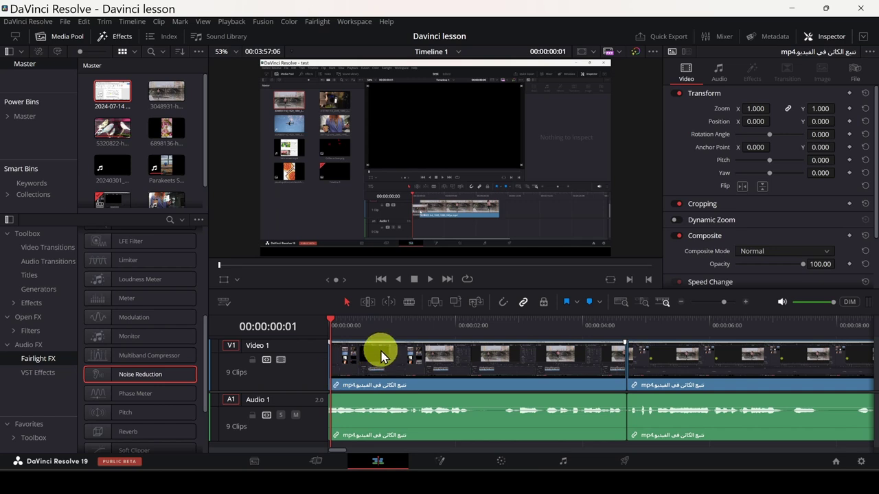
key("ctrl+z")
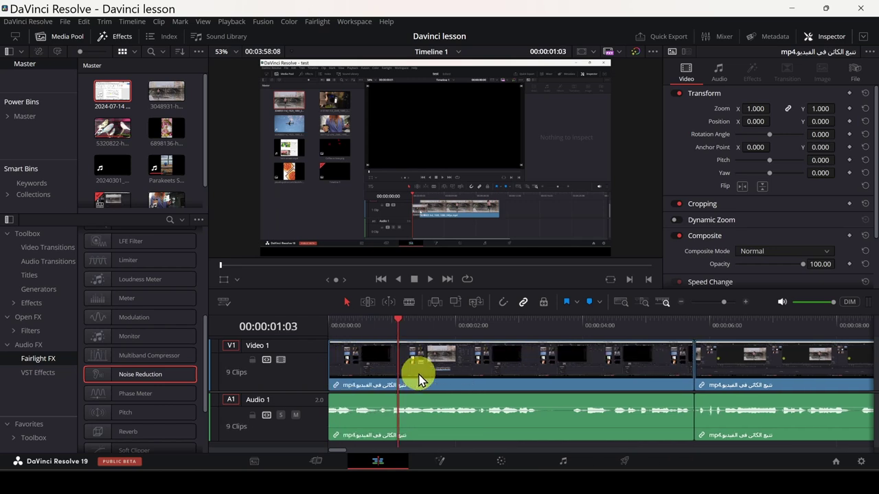
- Trim the first clip to the playhead, first its start at 00:00:01:02 and its end at about 00:00:04:01
left_click_drag(397, 323, 396, 324)
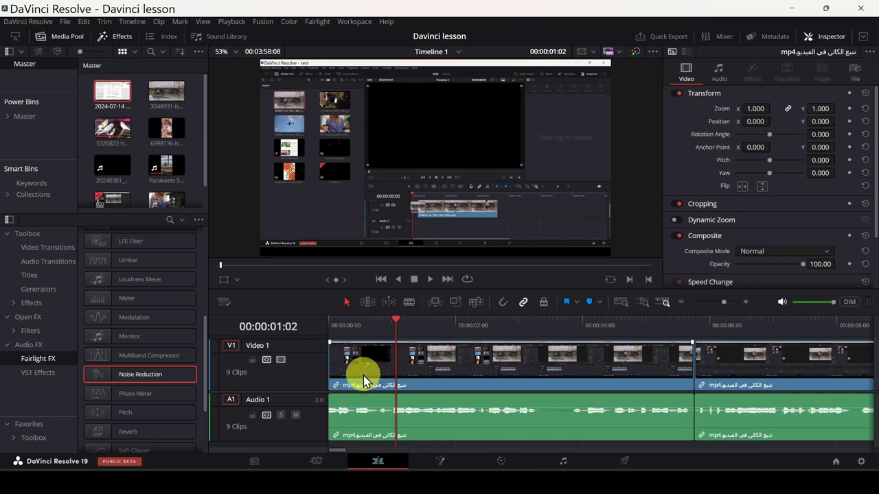
key("ctrl+shift+bracketleft")
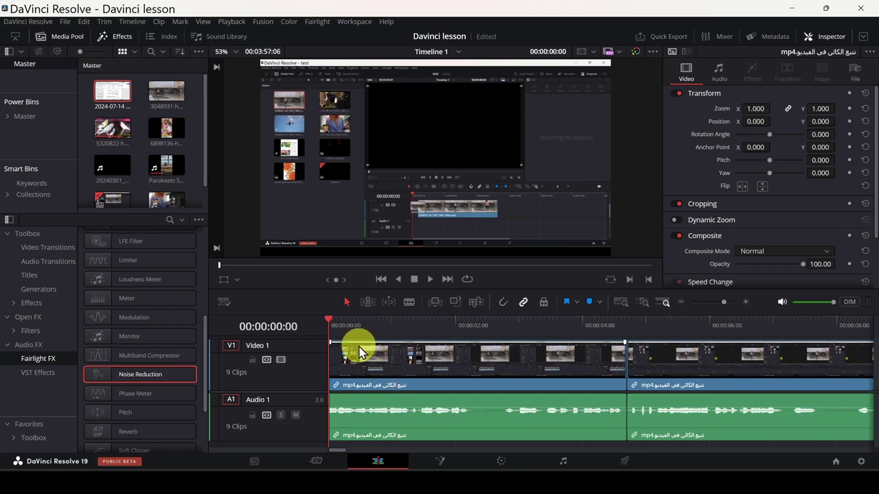
left_click(585, 327)
mouse_move(584, 330)
left_mouse_down()
mouse_move(602, 330)
mouse_move(582, 329)
left_mouse_up()
key("ctrl+shift+bracketright")
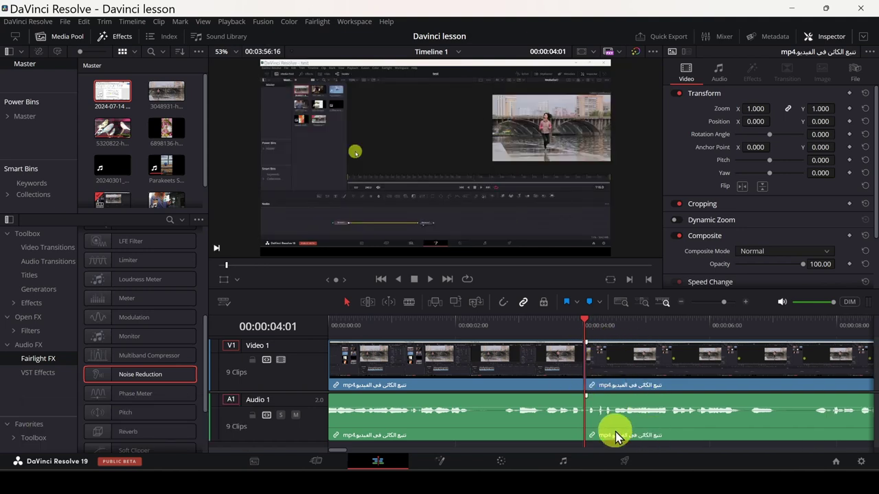
- Inspect the timeline both as a whole and magnified around individual clips, including the positions 00:02:49:22 and 00:00:30:23
left_click(621, 327)
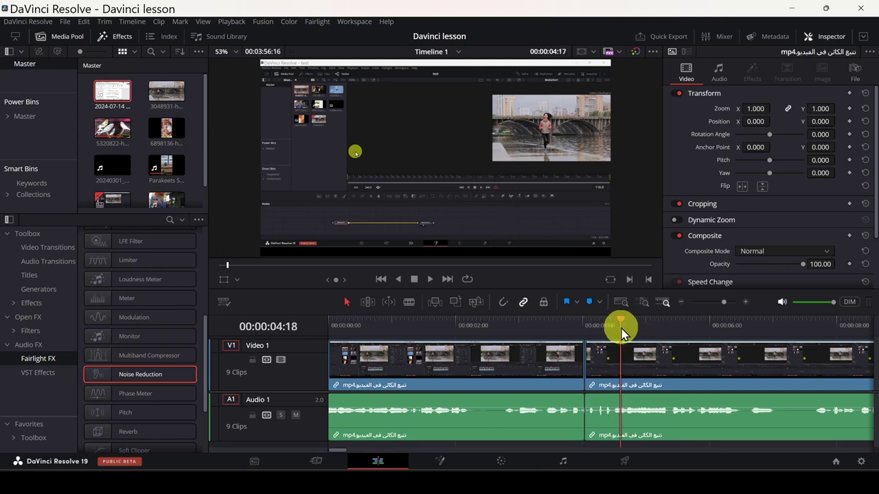
left_click_drag(621, 330, 623, 330)
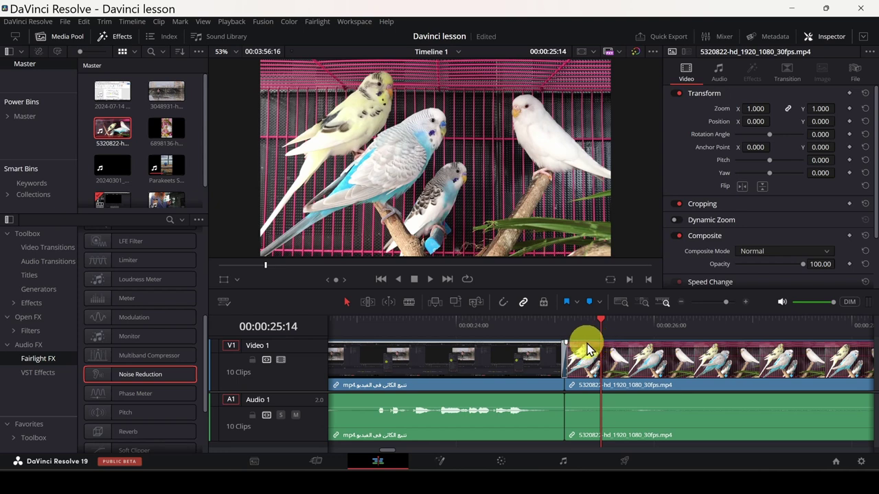
scroll(580, 364, "down", 6)
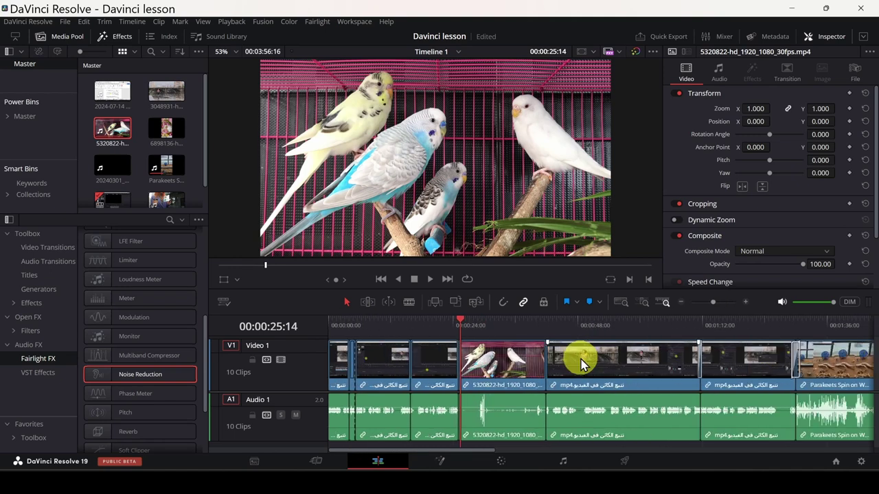
scroll(581, 360, "up", 6)
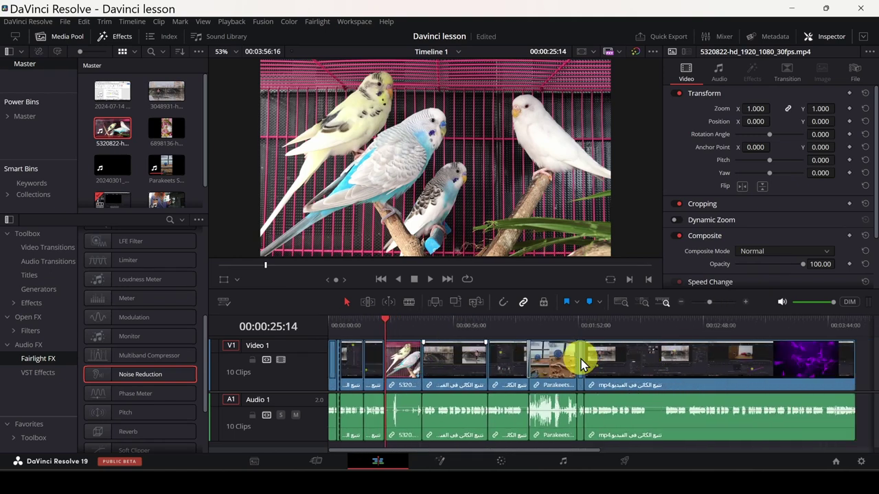
left_click(603, 324)
key("shift+z")
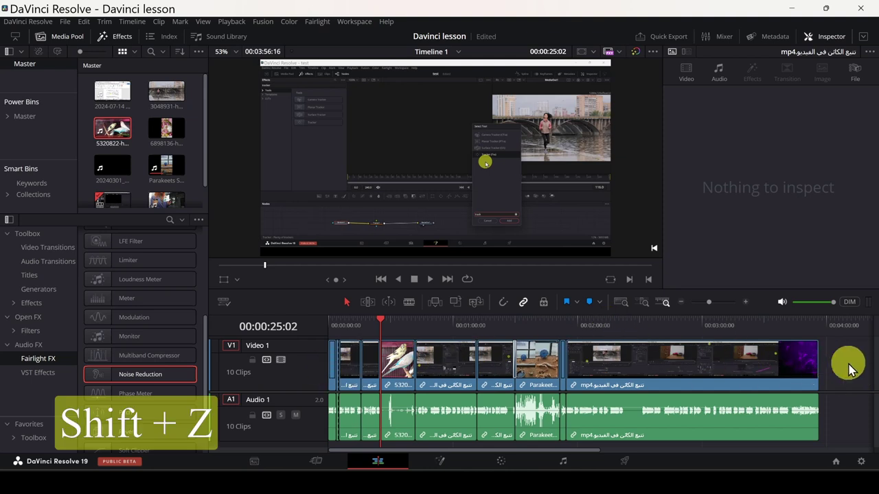
left_click(680, 326)
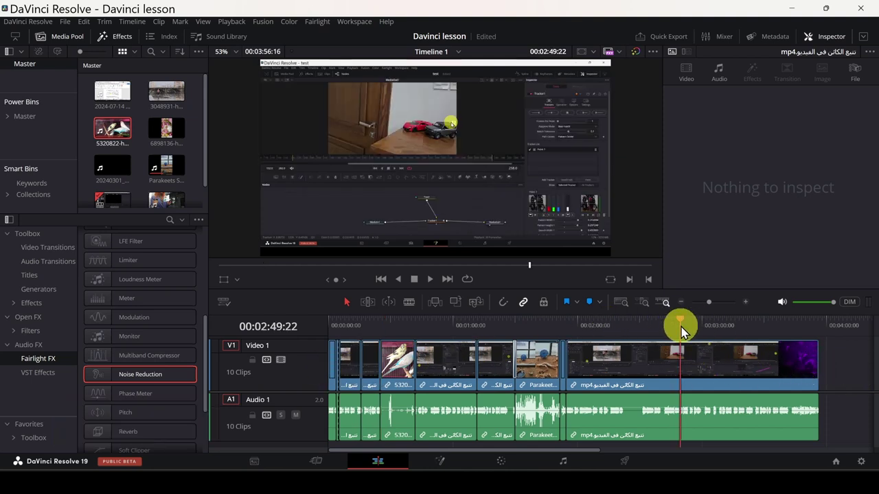
scroll(682, 332, "up", 10)
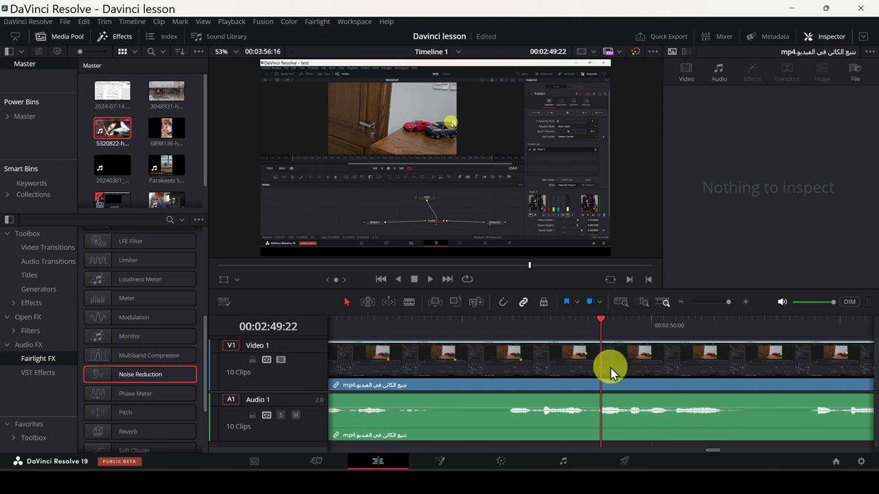
key("shift+z")
left_click(392, 327)
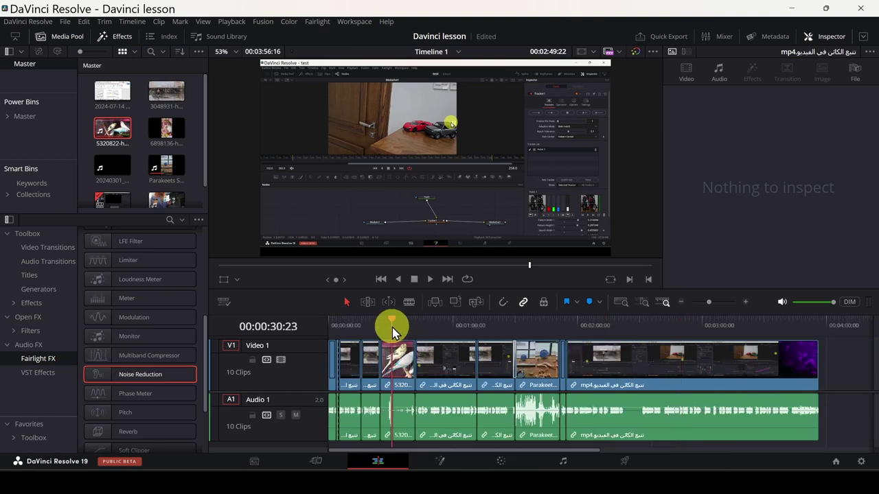
scroll(393, 332, "up", 10)
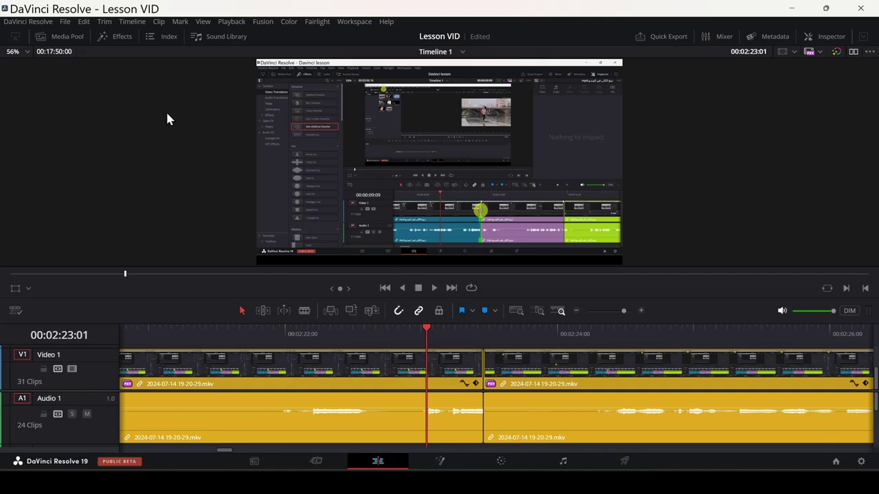
- In the Lesson VID project, try the Blur Dissolve transition on the cut following 00:02:23:01
left_click(114, 38)
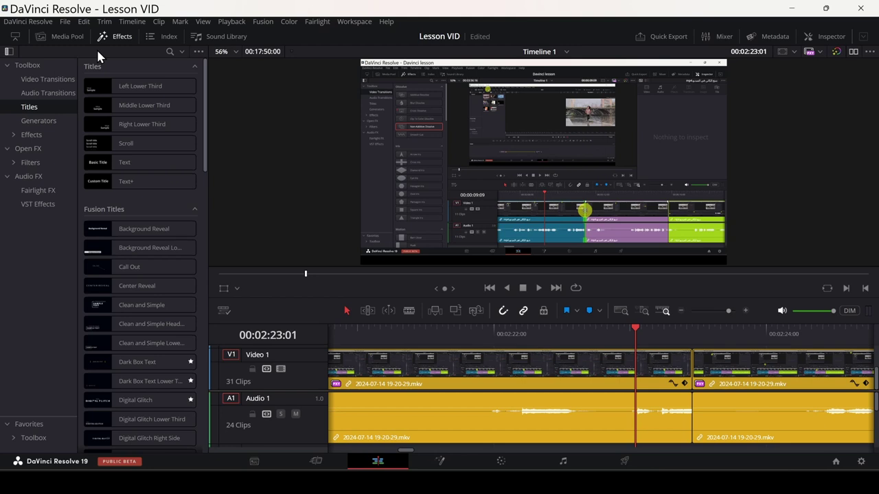
left_click(45, 79)
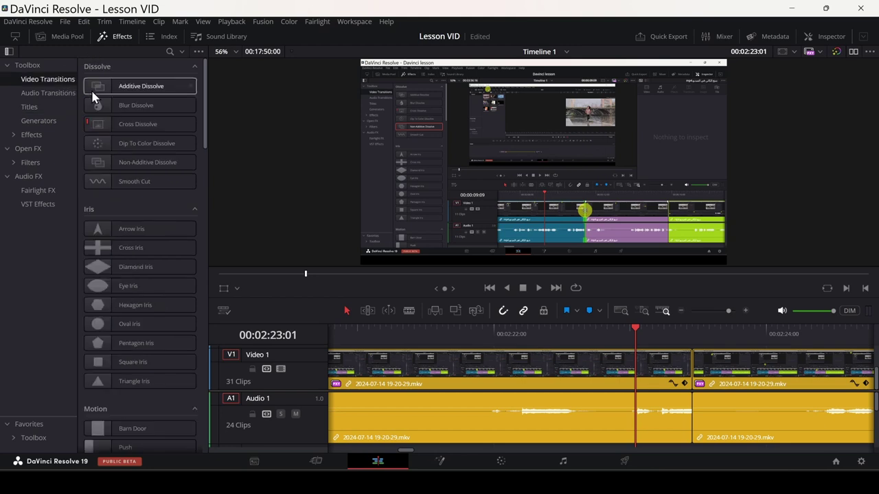
left_click_drag(96, 105, 690, 377)
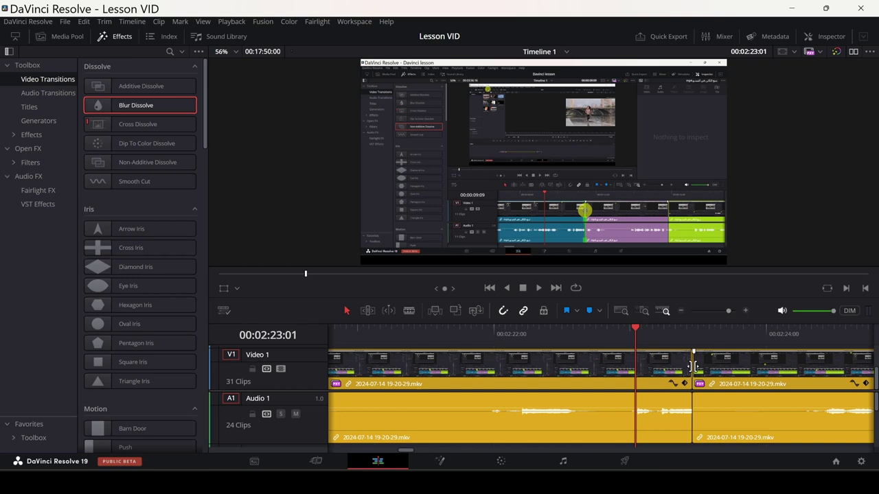
- Try a video-only Cross Dissolve on the selected cut and undo it
left_click(692, 370)
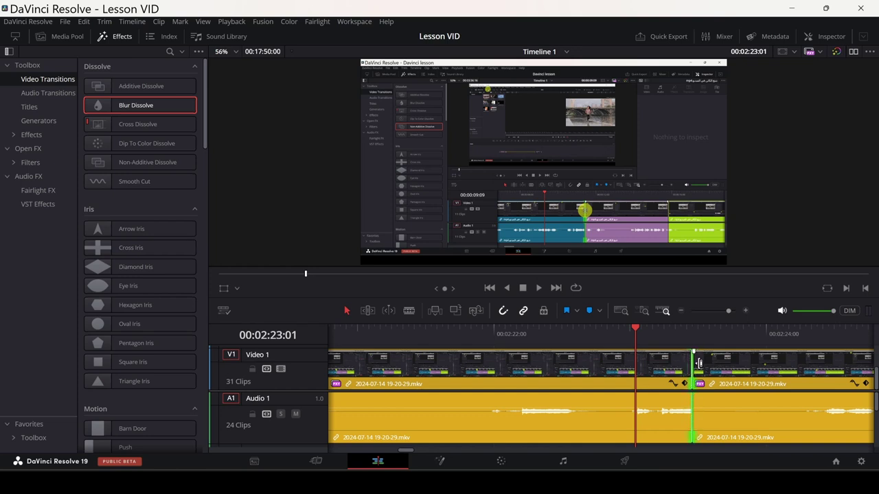
left_click(730, 334)
key("alt+t")
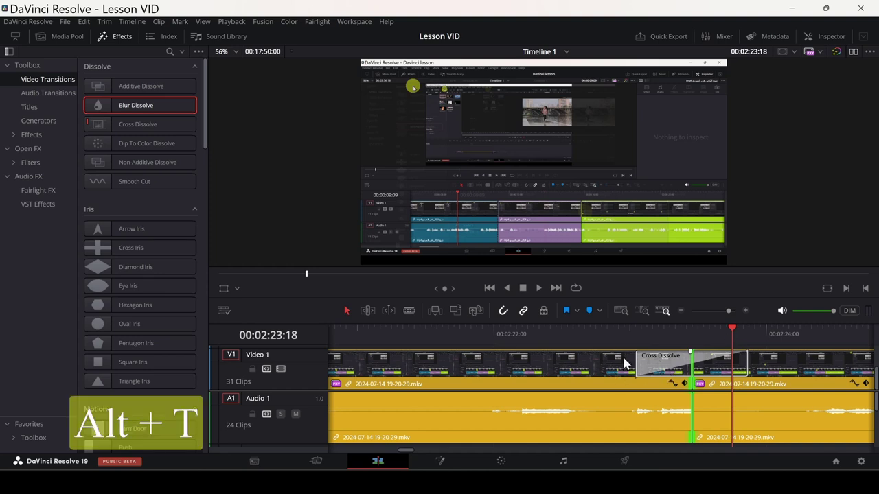
key("ctrl+z")
- Try an audio-only Cross Fade on the same cut and delete it
key("shift+t")
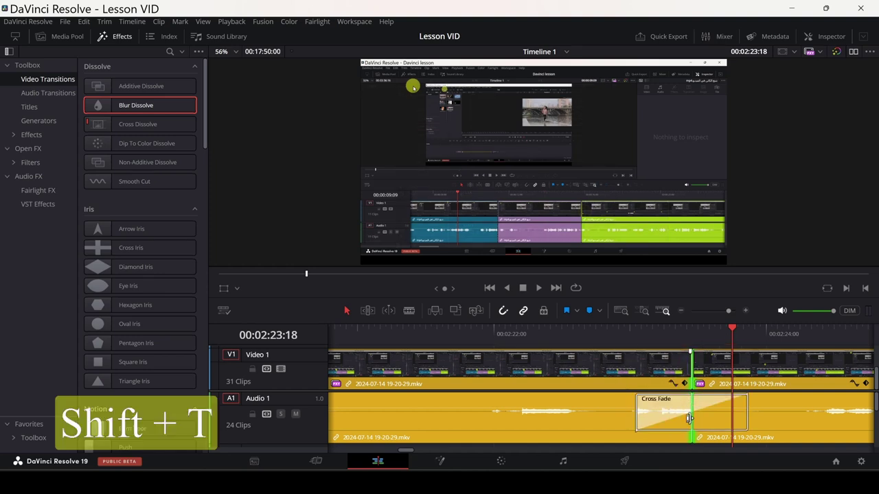
left_click(673, 416)
key("Delete")
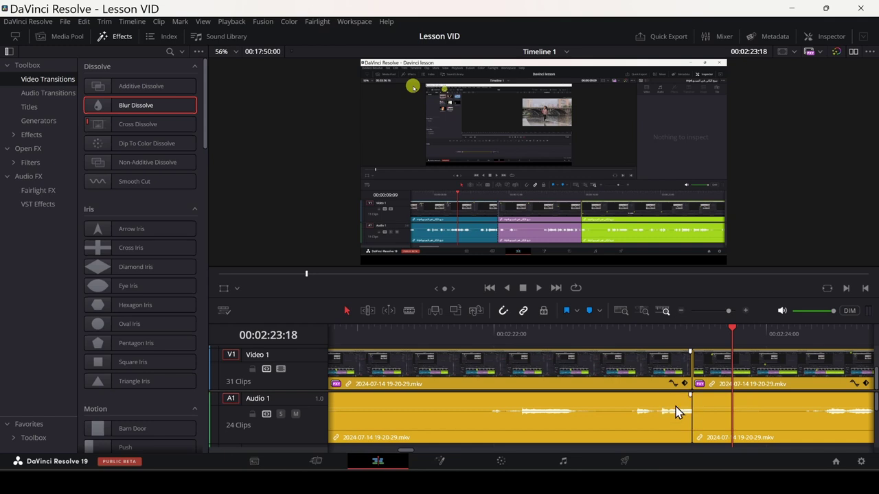
- Reselect the cut, try the standard transition on both video and audio, and undo it
key("ctrl+t")
left_click(694, 371)
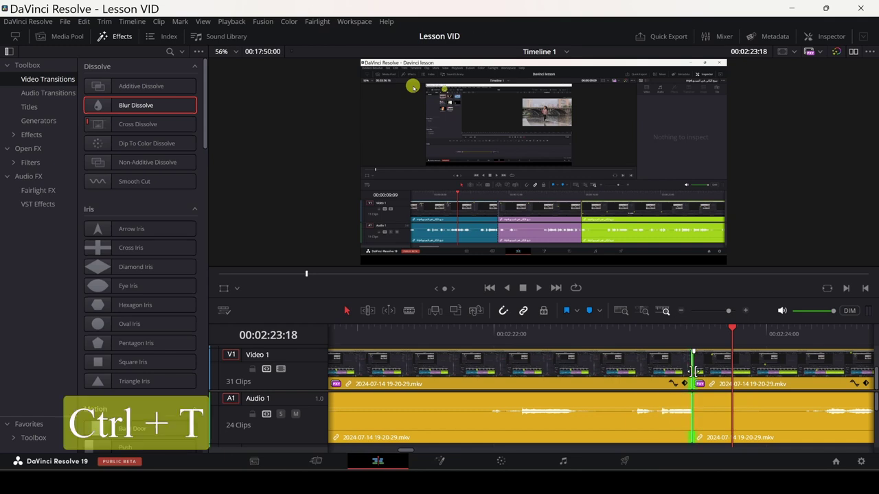
key("ctrl+t")
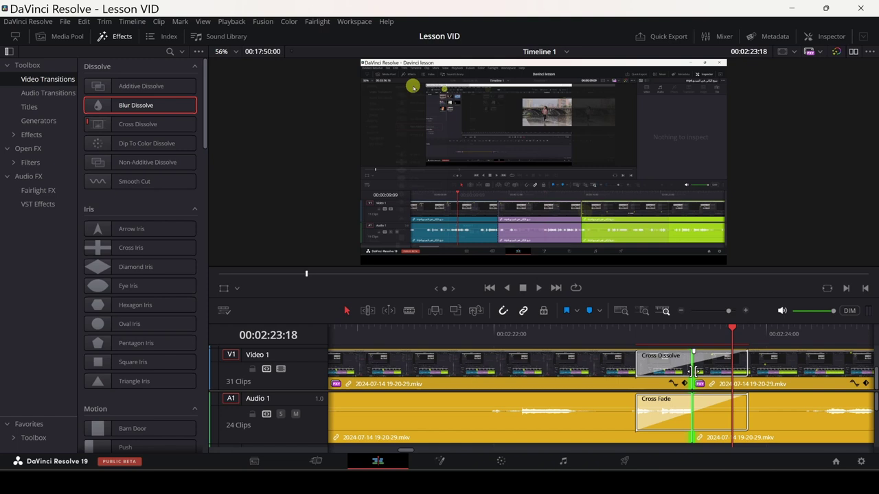
key("ctrl+z")
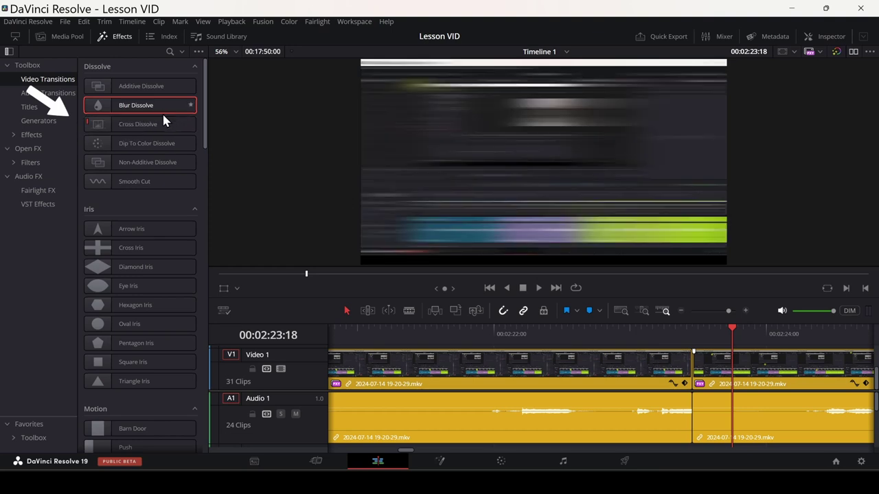
- Set Dip To Color Dissolve as the standard video transition
right_click(162, 145)
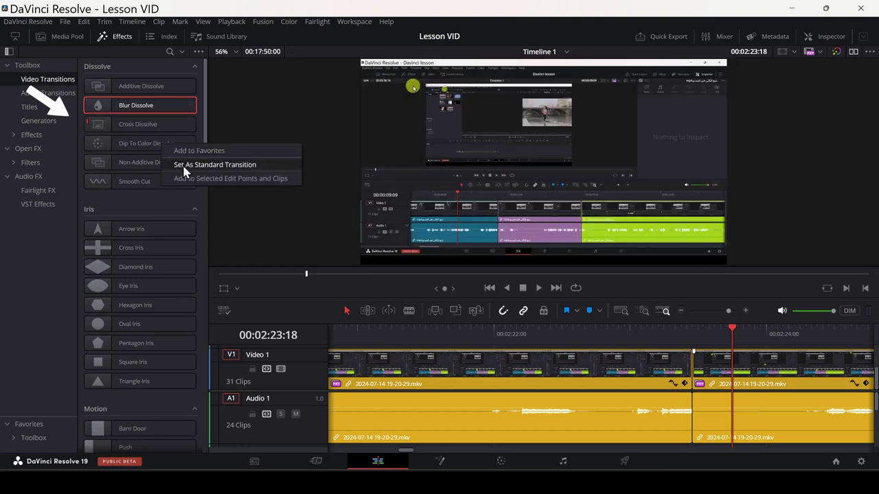
left_click(227, 165)
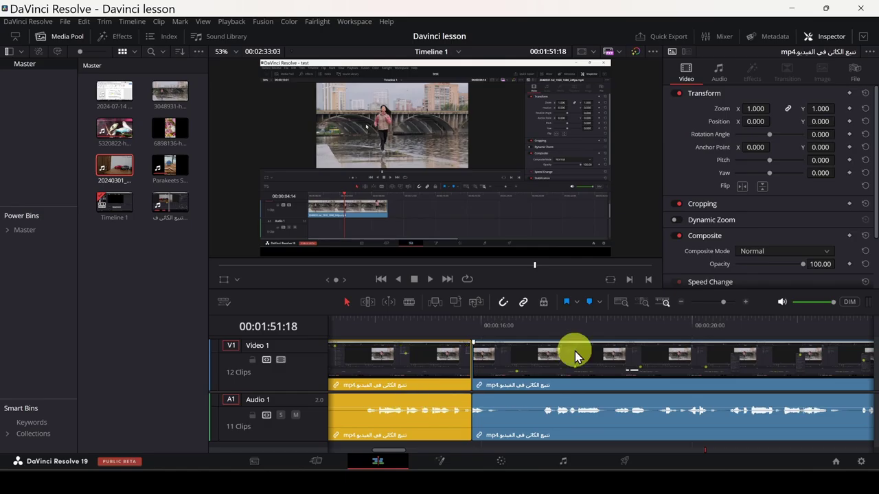
- In the Davinci lesson project, split the blue clip before the orange one and trim its end to 00:00:19:02
left_click(604, 328)
left_click(643, 326)
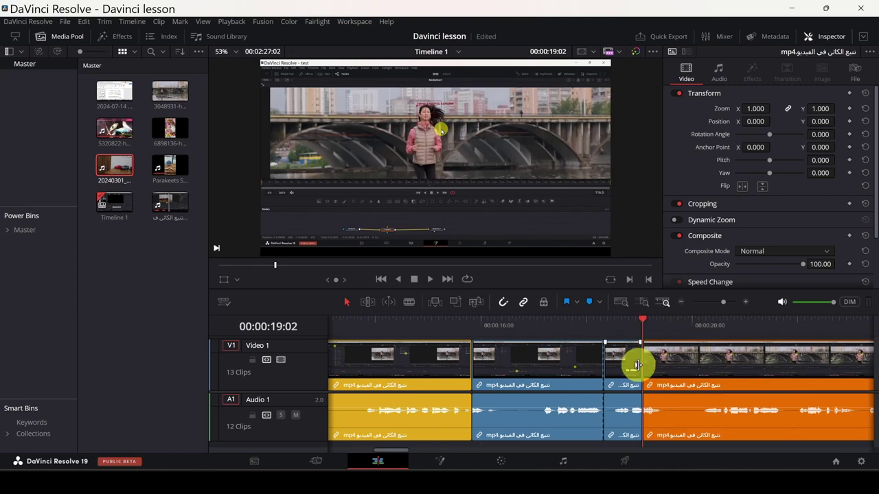
- Add a Text title on a new video track above the short blue clip, spanning that clip's length
left_click(622, 361)
left_click(113, 36)
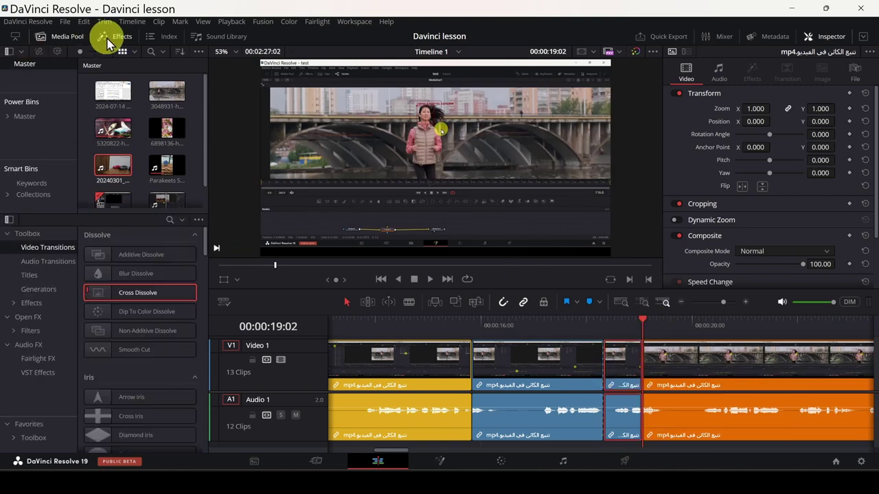
left_click(28, 275)
left_click_drag(124, 331, 621, 351)
left_click_drag(592, 387, 613, 364)
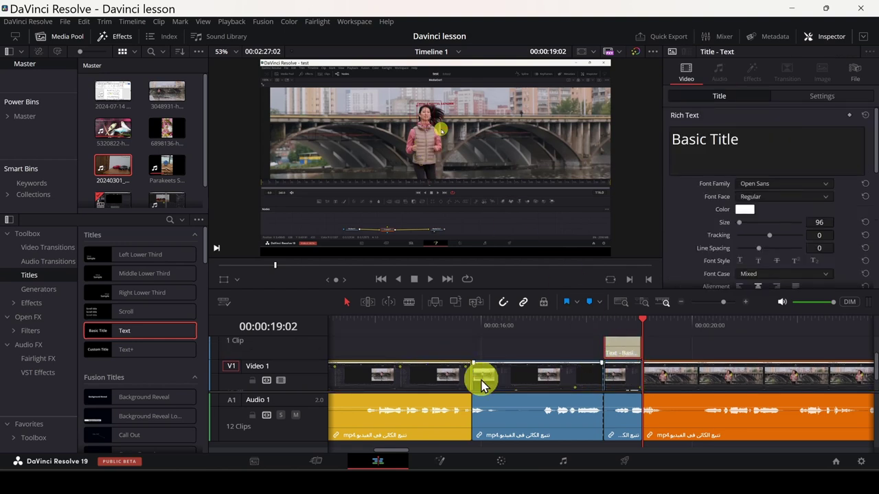
- Match-frame the video-only clip at the end of the timeline to its source and place only its audio beneath it on Audio 1
scroll(501, 377, "down", 1)
scroll(649, 362, "down", 3)
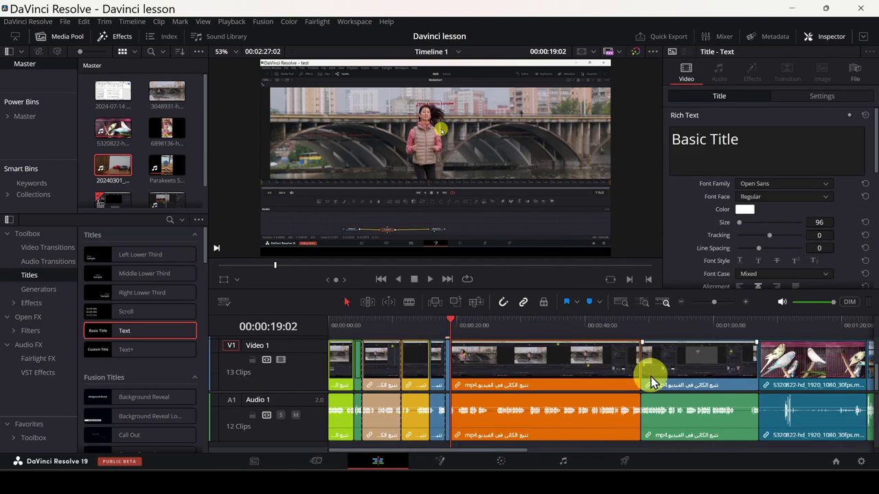
left_click_drag(506, 456, 701, 420)
left_click(700, 420)
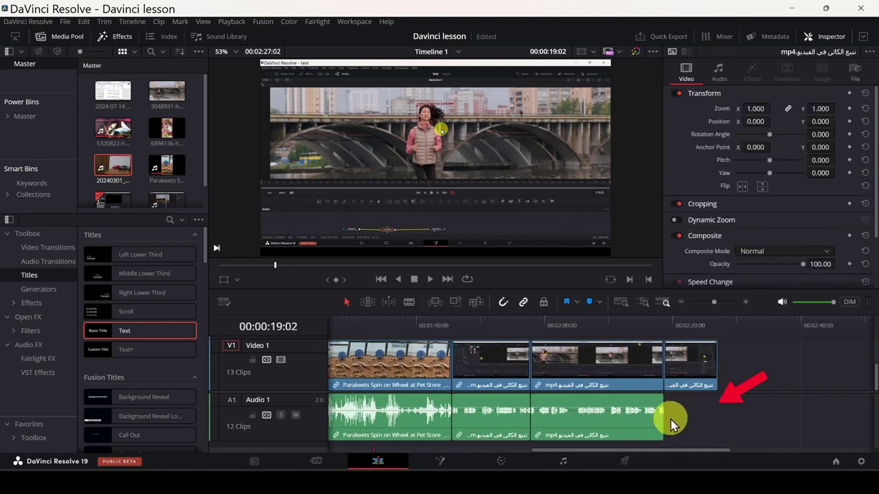
left_click(694, 377)
left_click(677, 400)
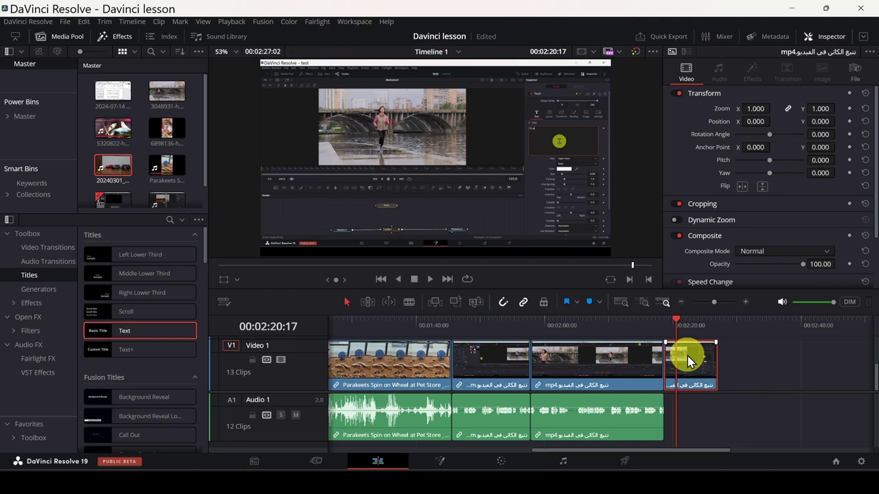
key("f")
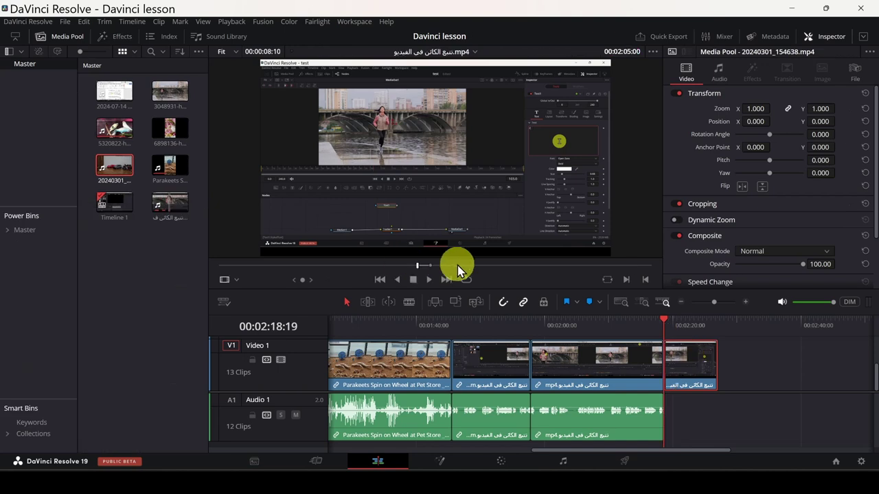
left_click_drag(449, 253, 668, 409)
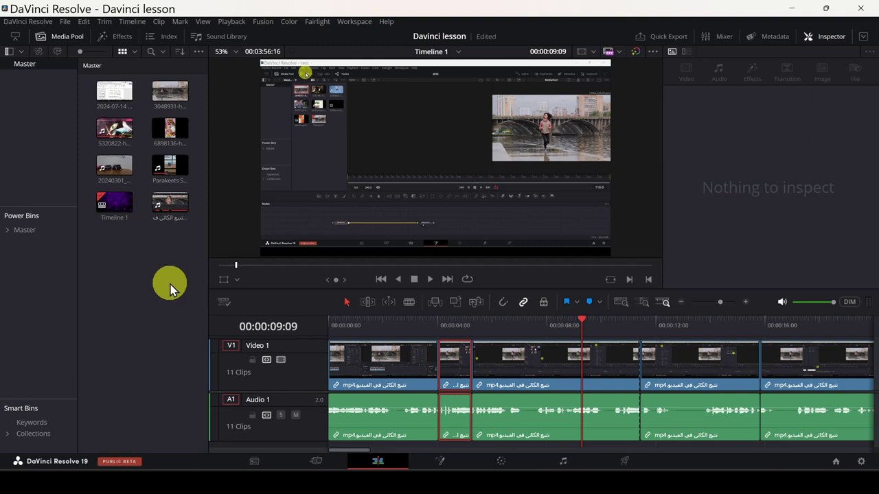
- Set the clip color of the Arabic-titled source clip in the media pool to Violet
right_click(170, 213)
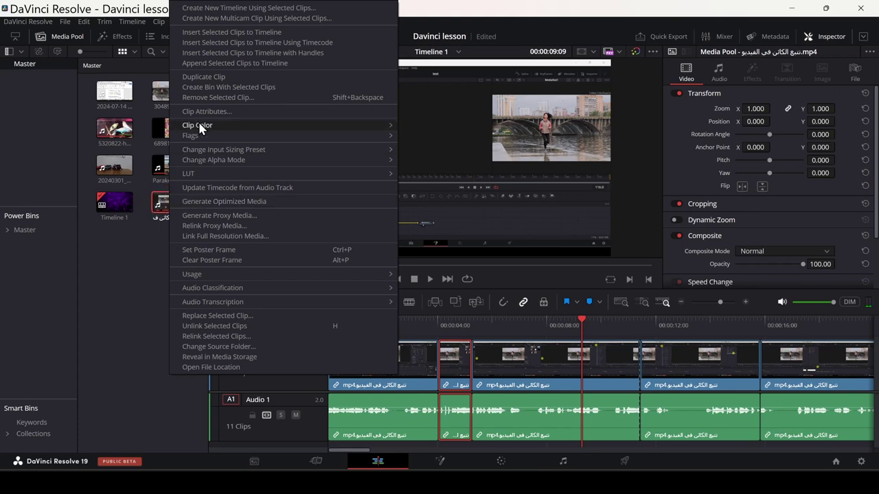
mouse_move(219, 127)
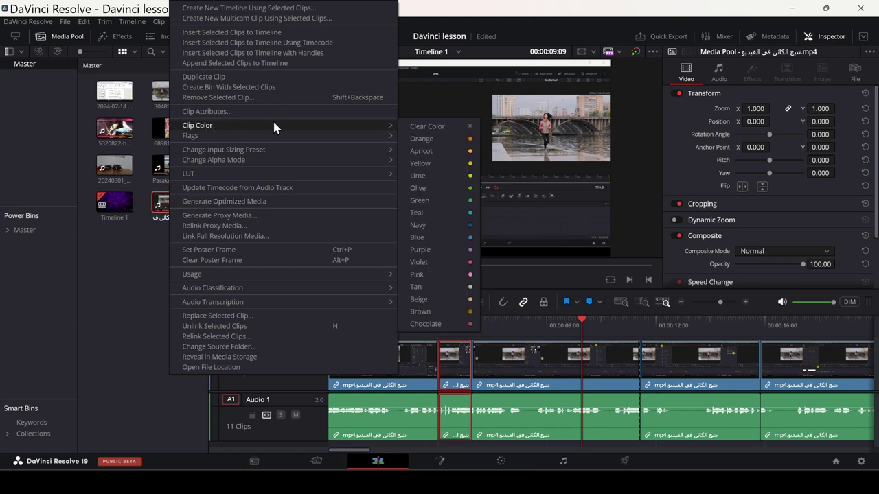
left_click(416, 262)
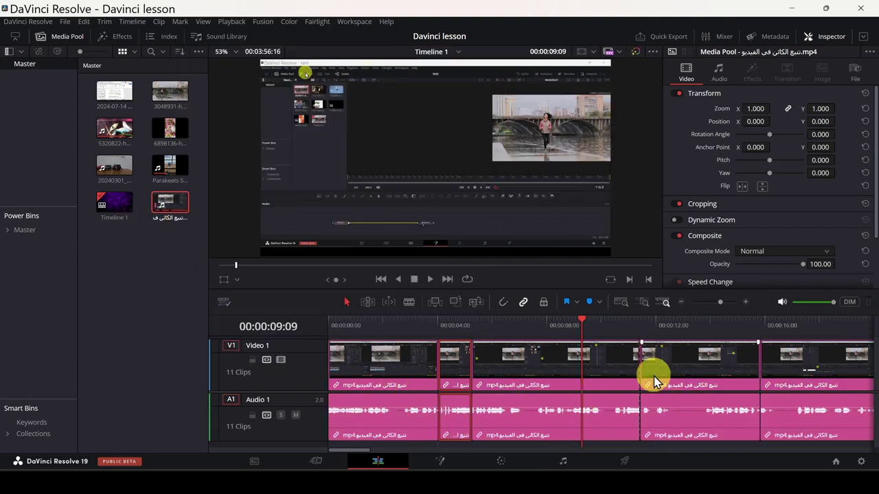
- Color the long timeline clip directly after the 5320822 birds clip Orange
scroll(506, 378, "down", 10)
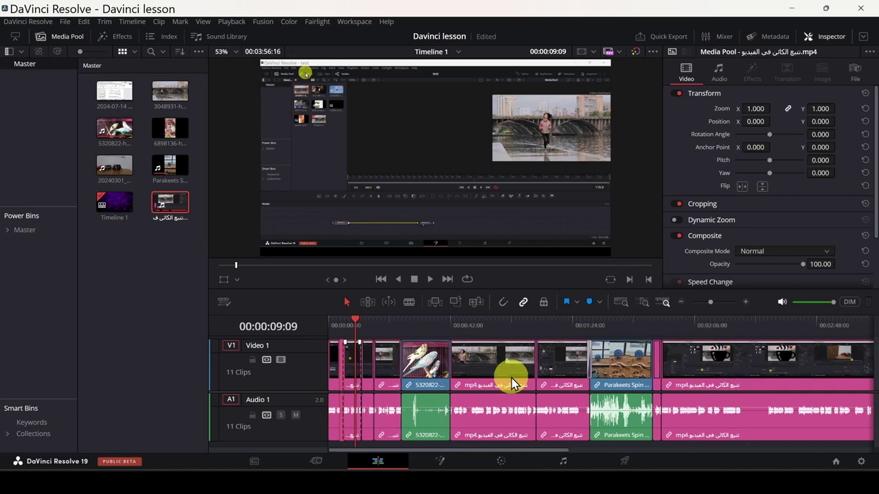
scroll(333, 363, "up", 4)
right_click(680, 386)
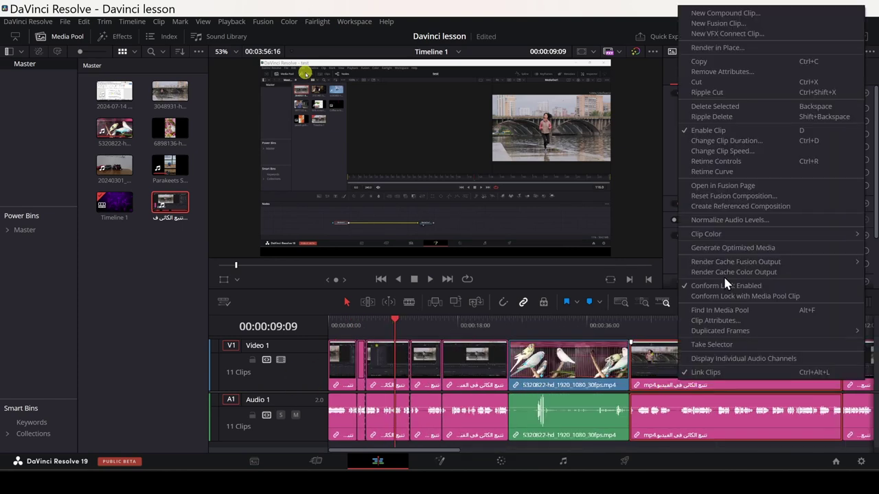
mouse_move(722, 232)
left_click(626, 249)
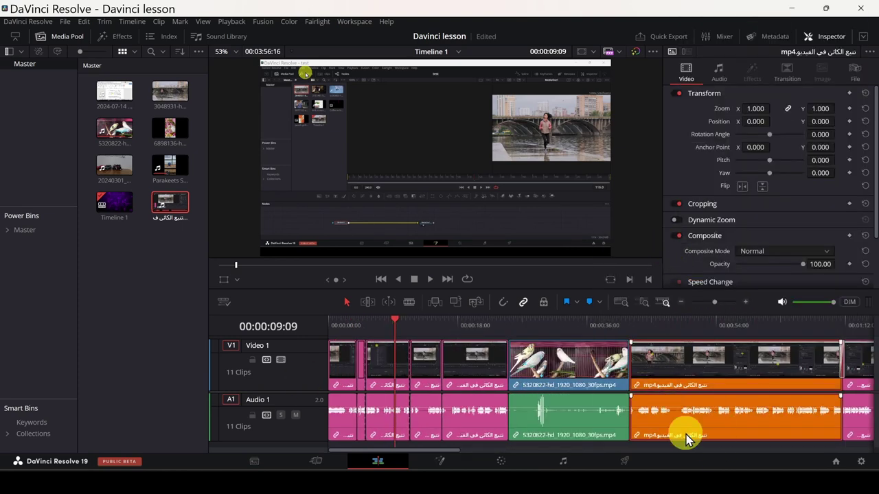
- Color the two clips directly before the birds clip, the shorter one yellow and the longer one blue
right_click(418, 409)
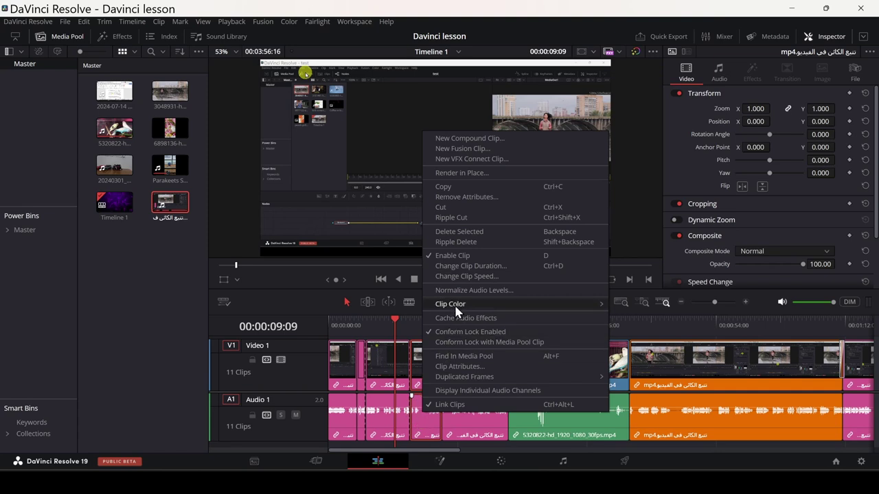
mouse_move(456, 310)
left_click(632, 322)
right_click(471, 412)
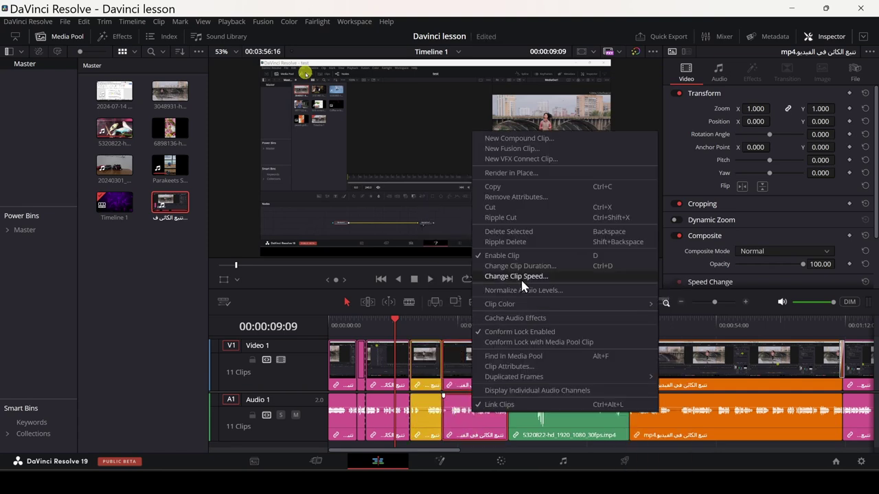
mouse_move(540, 303)
left_click(714, 405)
- Color the clip under the playhead, just before the yellow one, Beige
right_click(383, 411)
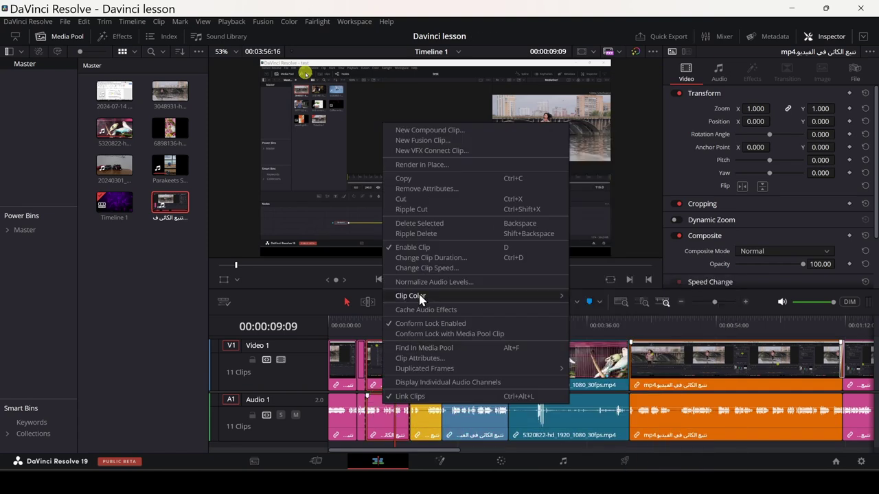
mouse_move(421, 300)
left_click(620, 457)
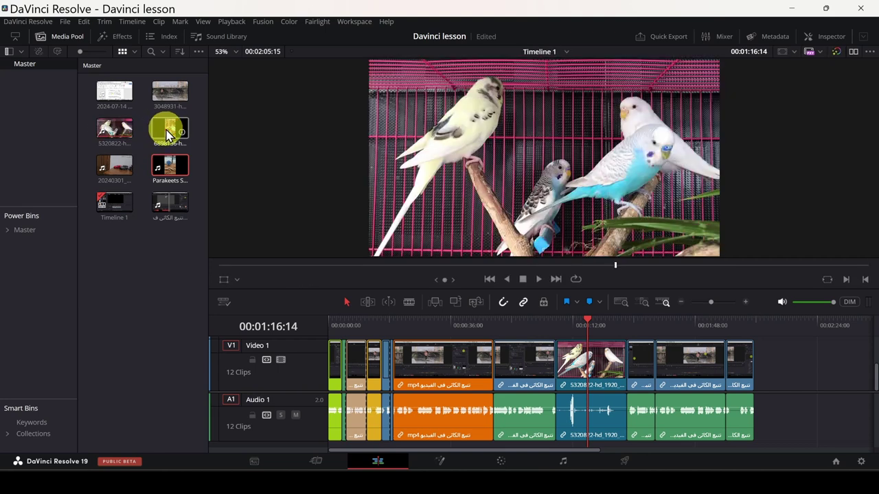
- Mark the Parakeets source clip from 00:00:06:10 to 00:00:31:17 and ripple overwrite the birds clip under the playhead with that range
double_click(168, 165)
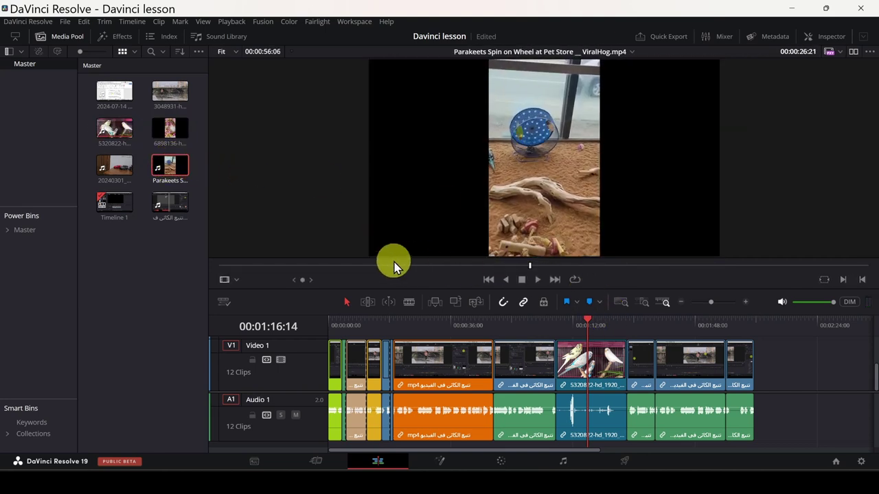
left_click_drag(346, 265, 293, 271)
key("i")
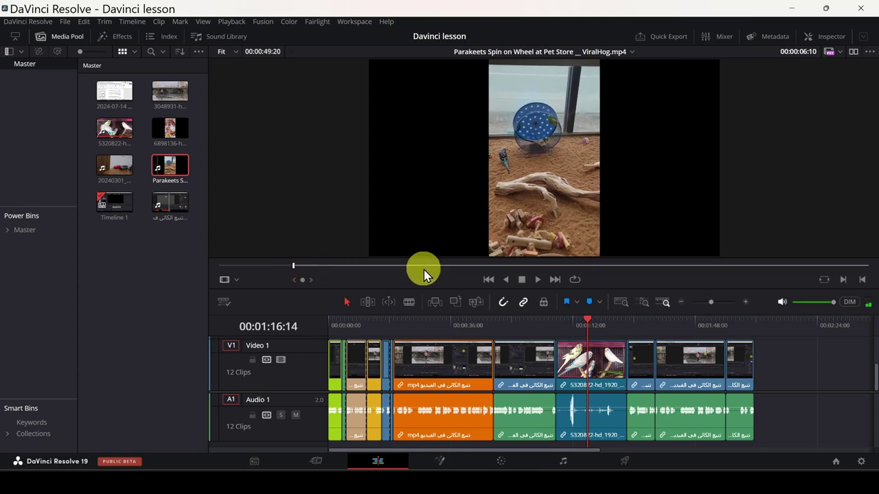
left_click_drag(480, 265, 587, 275)
key("o")
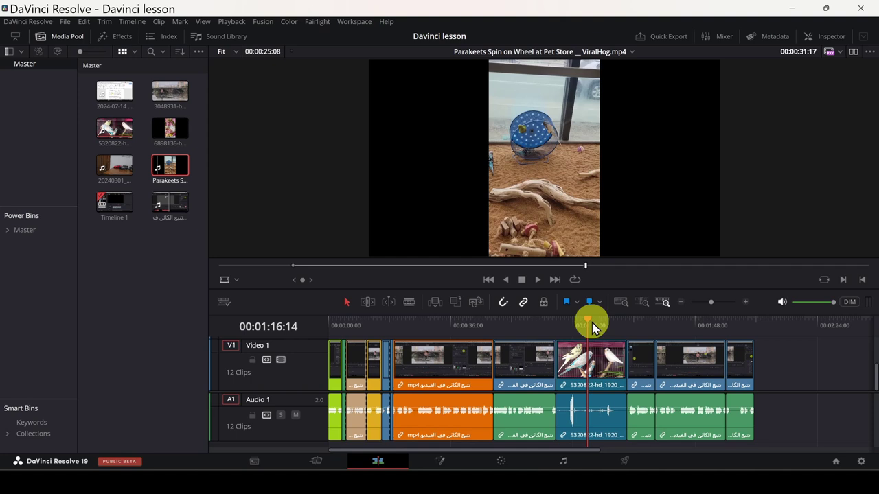
key("shift+F10")
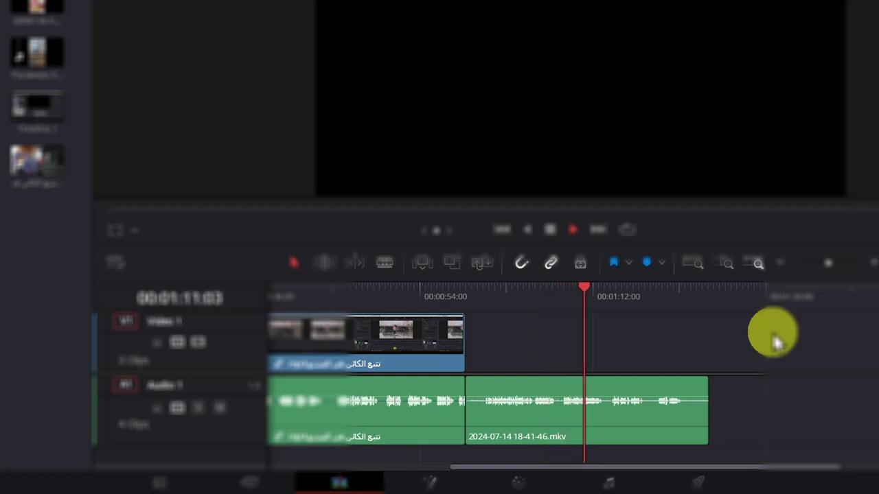
mouse_move(275, 490)
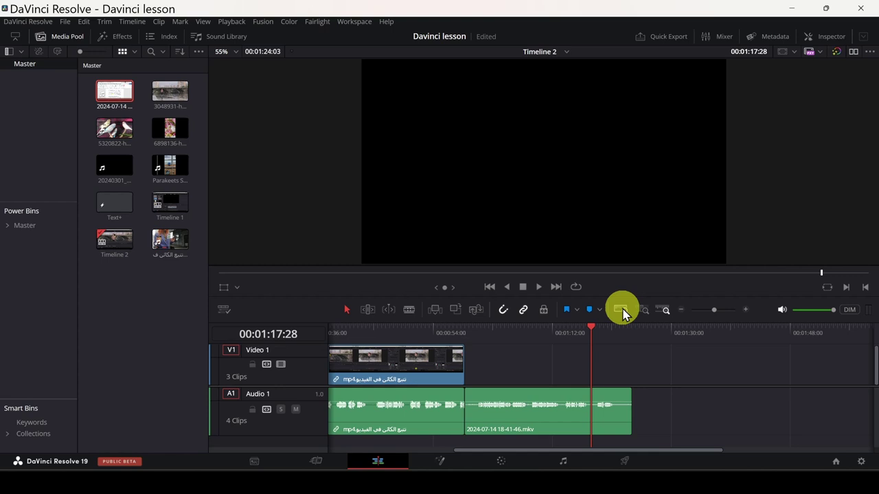
left_click(60, 36)
left_click(114, 36)
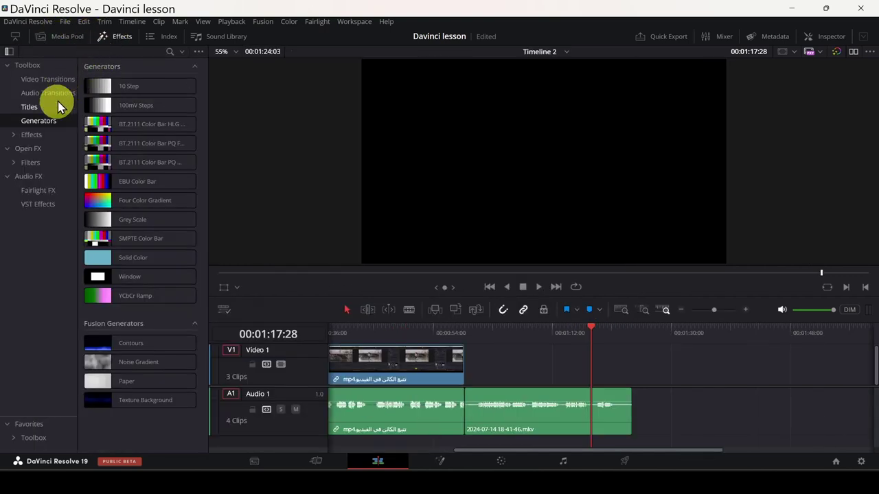
left_click(38, 192)
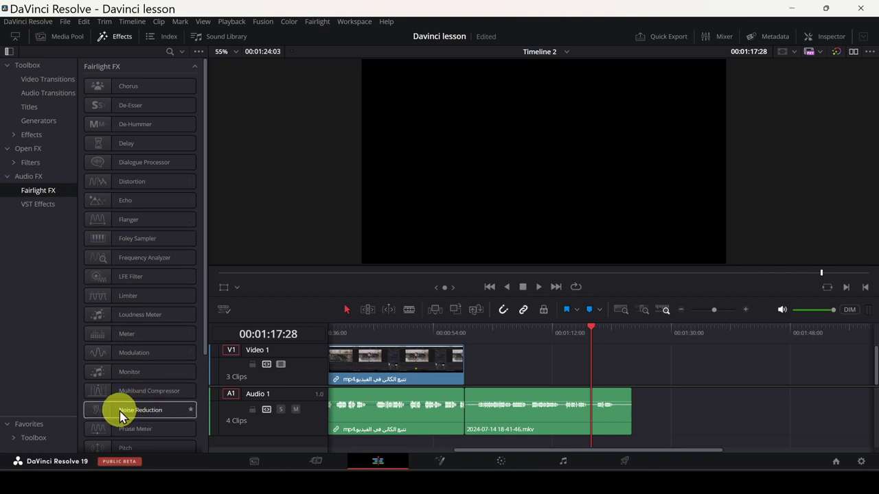
left_click_drag(122, 416, 501, 414)
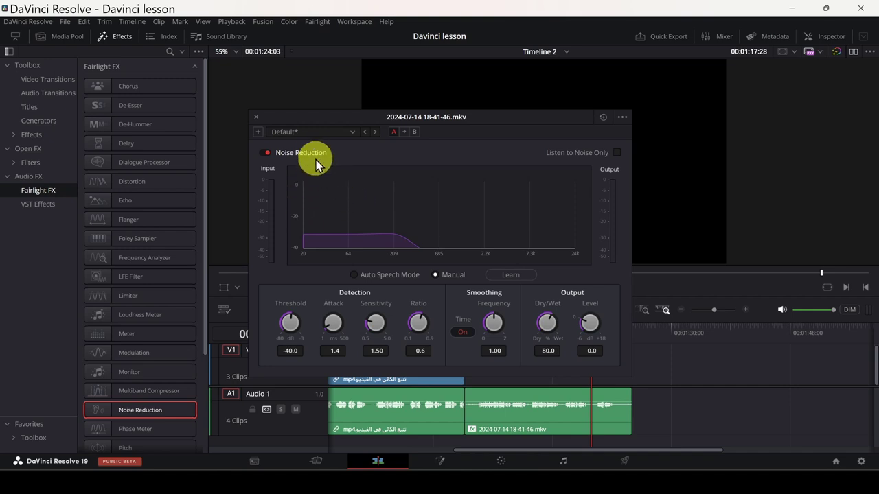
left_click(312, 132)
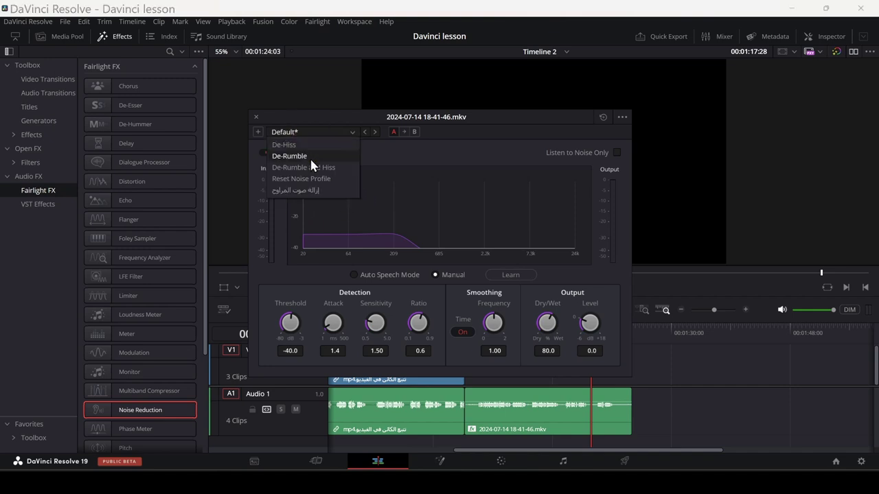
left_click(331, 197)
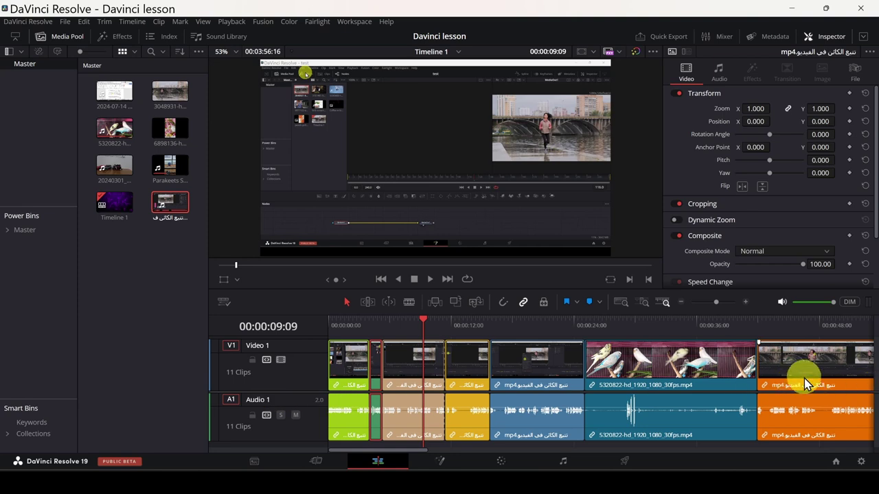
- Swap the birds clip four places earlier in the timeline so it directly follows the first lime clip
key("ctrl+minus")
left_click(436, 368)
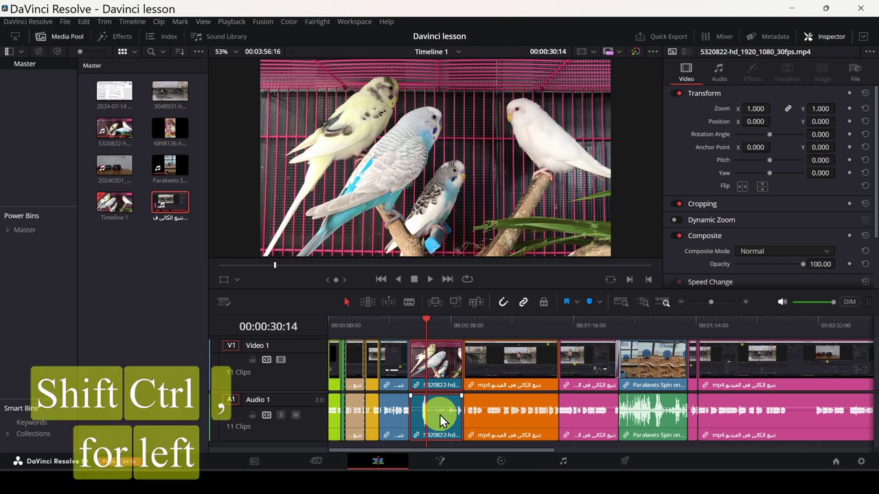
key("ctrl+shift+comma")
key("ctrl+shift+comma")
key("ctrl+shift+comma")
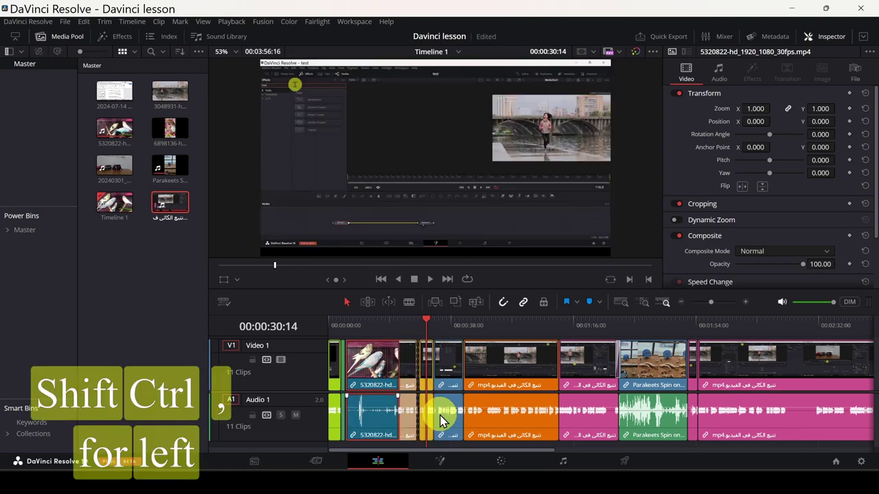
key("ctrl+shift+comma")
- Swap the birds clip seven places later in the timeline so it directly follows the Parakeets clip
key("ctrl+shift+period")
key("ctrl+shift+period")
key("ctrl+shift+period")
key("ctrl+shift+period")
key("ctrl+shift+period")
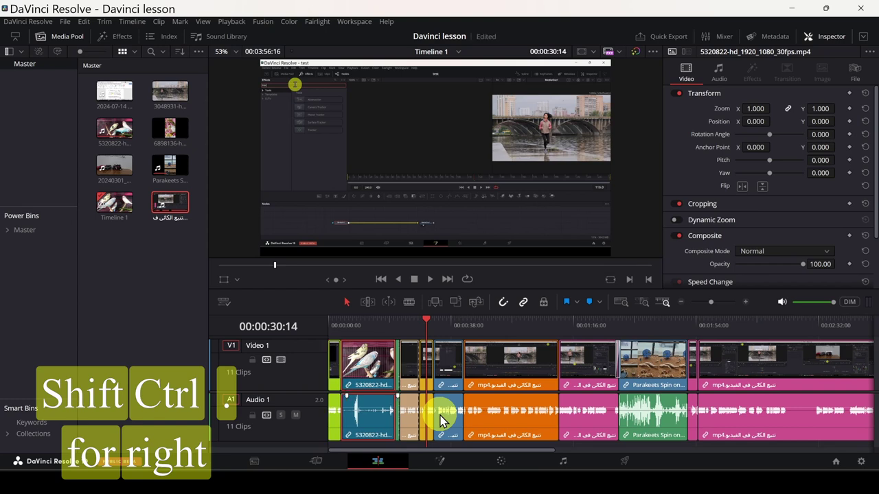
key("ctrl+shift+period")
key("ctrl+shift+period")
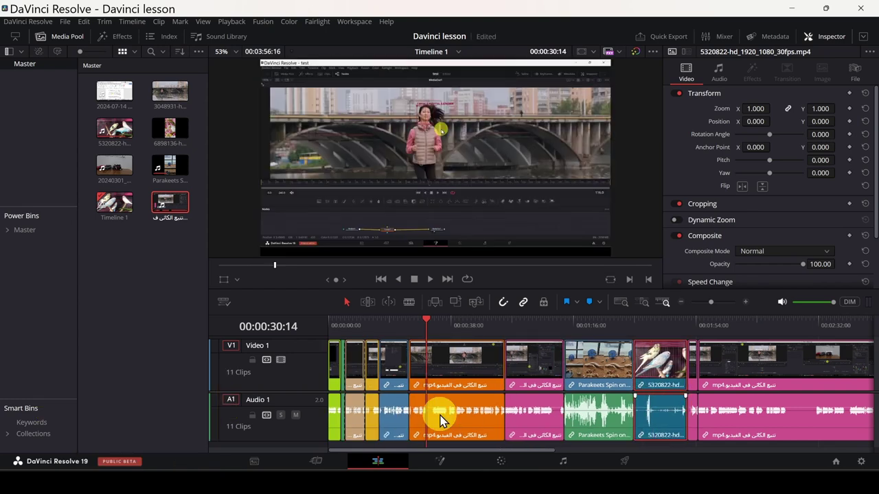
- Swap the birds clip back to directly after the orange clip, and try repositioning it over the following pink clip
key("ctrl+shift+comma")
key("ctrl+shift+comma")
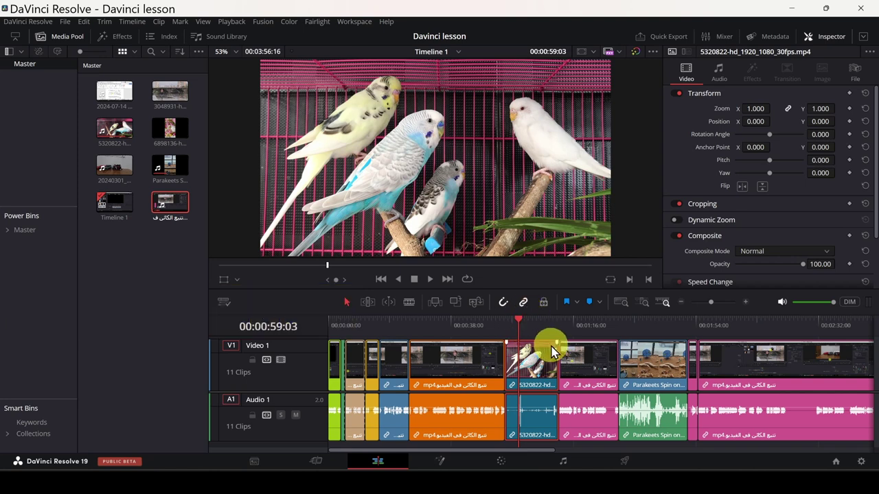
left_click_drag(551, 352, 601, 369)
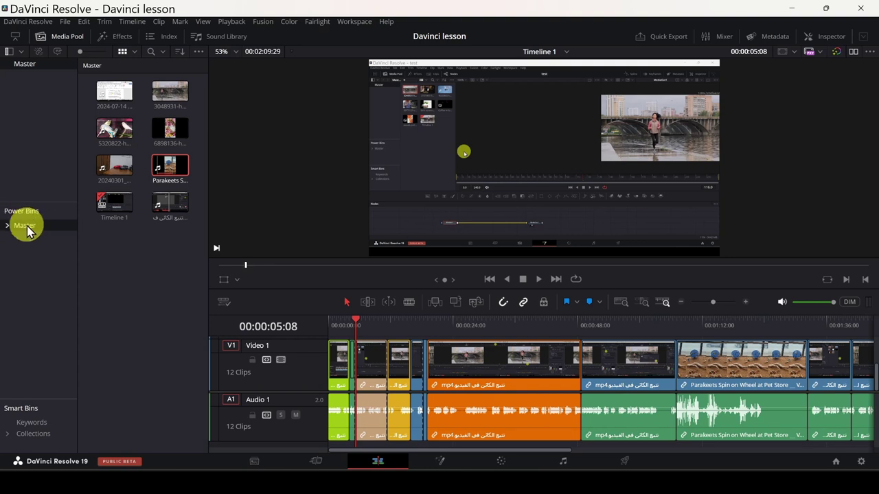
- Open the Master power bin and add the styled Text+ title from Video 2 to it for reuse
left_click(26, 227)
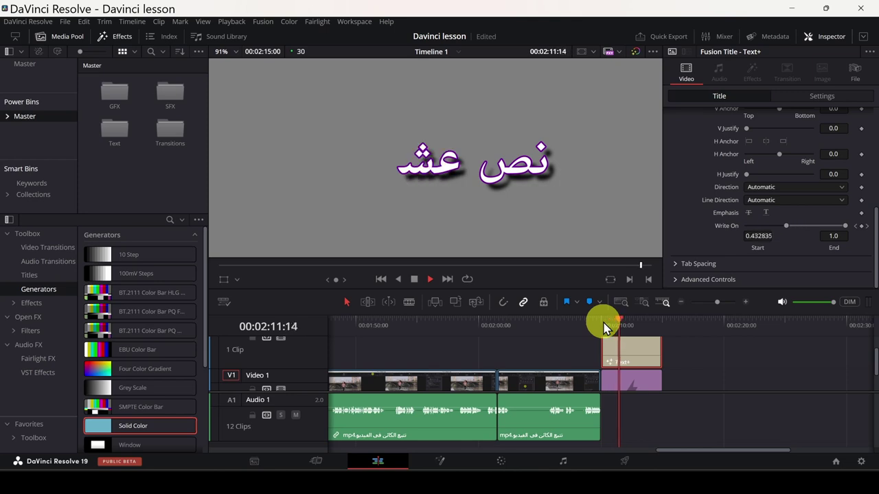
left_click_drag(624, 348, 32, 130)
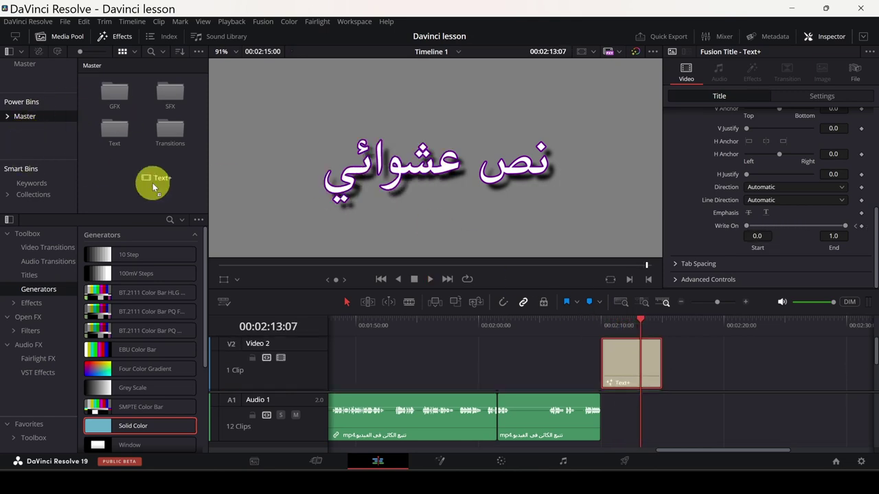
left_click_drag(35, 148, 119, 176)
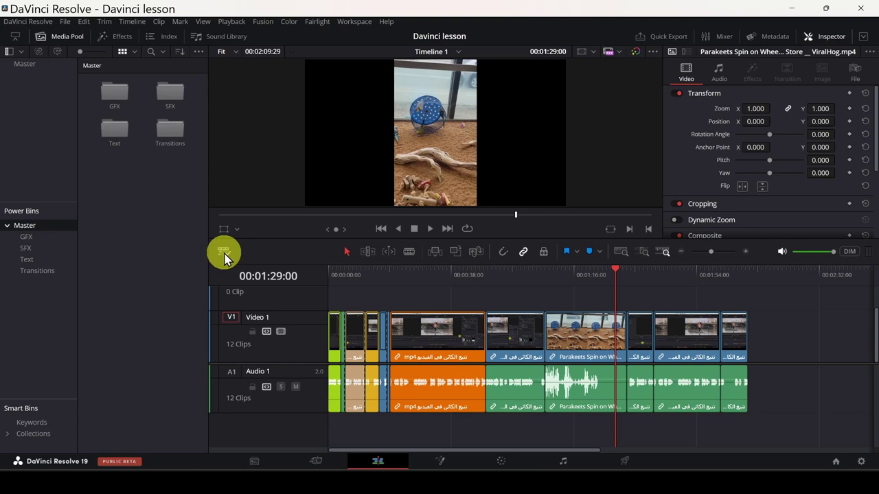
- Enable stacked timelines and open a second timeline pane below Timeline 1
left_click(224, 252)
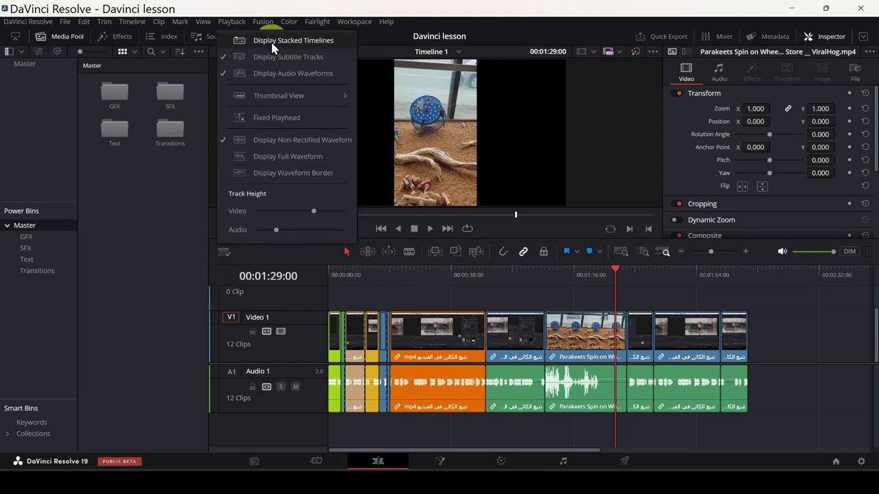
left_click(334, 43)
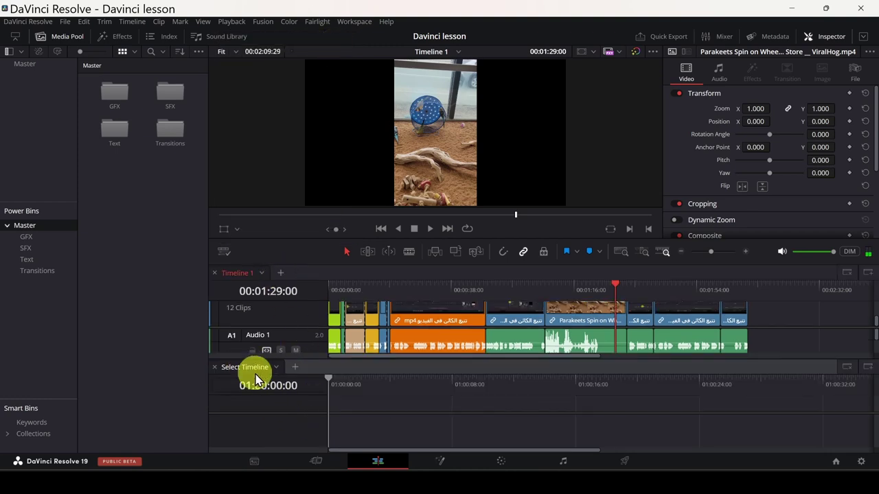